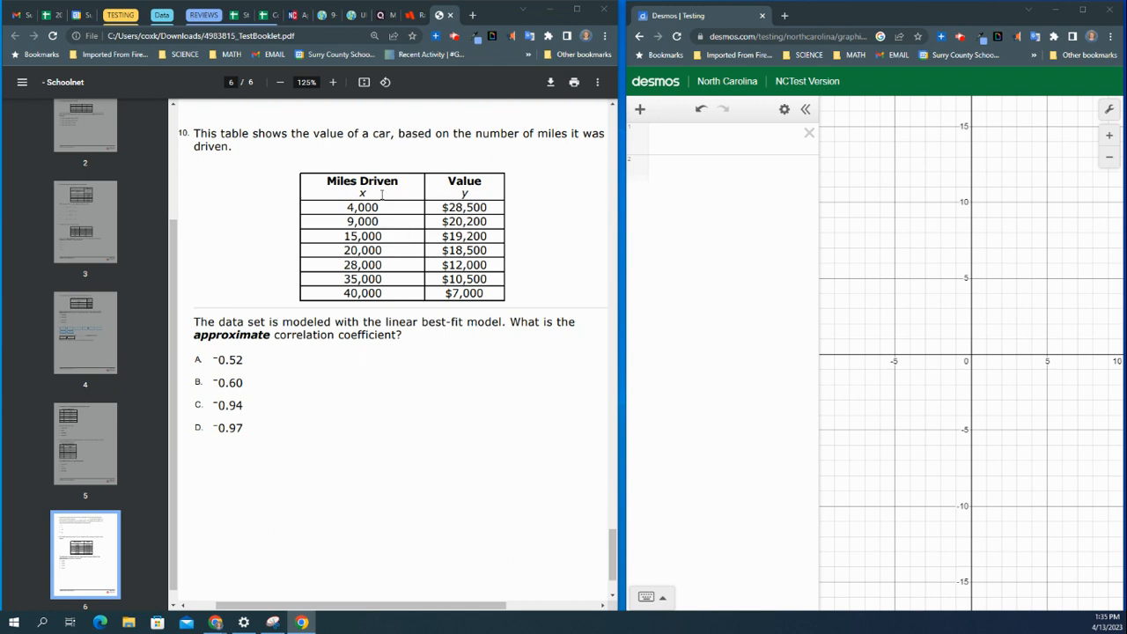
# Step: Insert a table and enter the miles driven 4000, 9000, 15000, 20000, 28000, 35000, 40000 in the x1 column
pyautogui.click(640, 110)
pyautogui.click(661, 167)
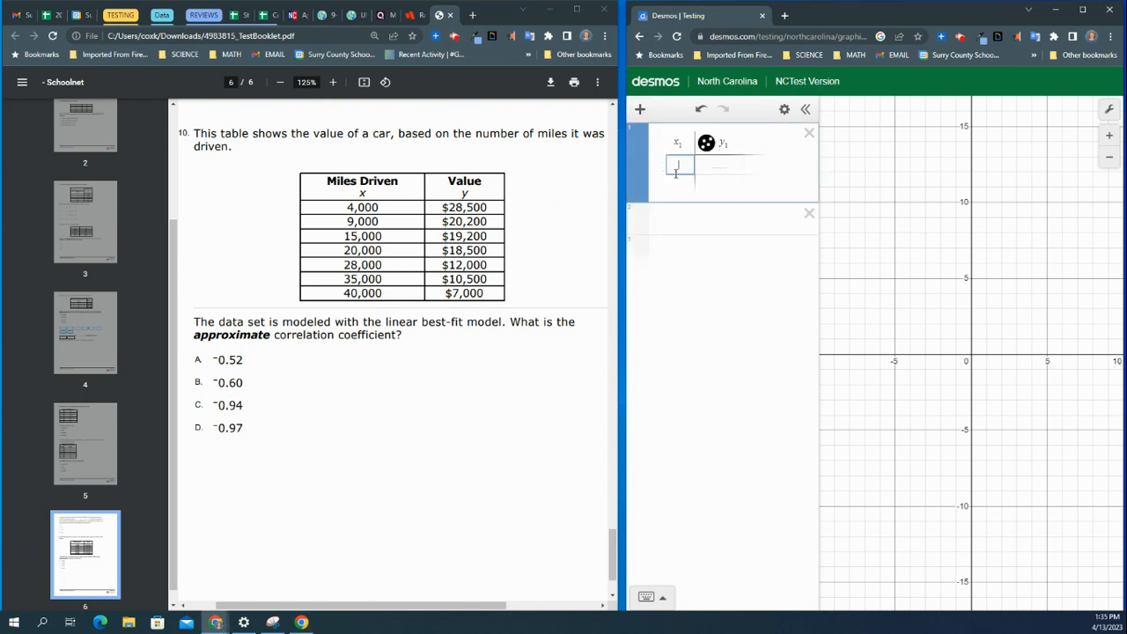
pyautogui.write('4000')
pyautogui.press('Return')
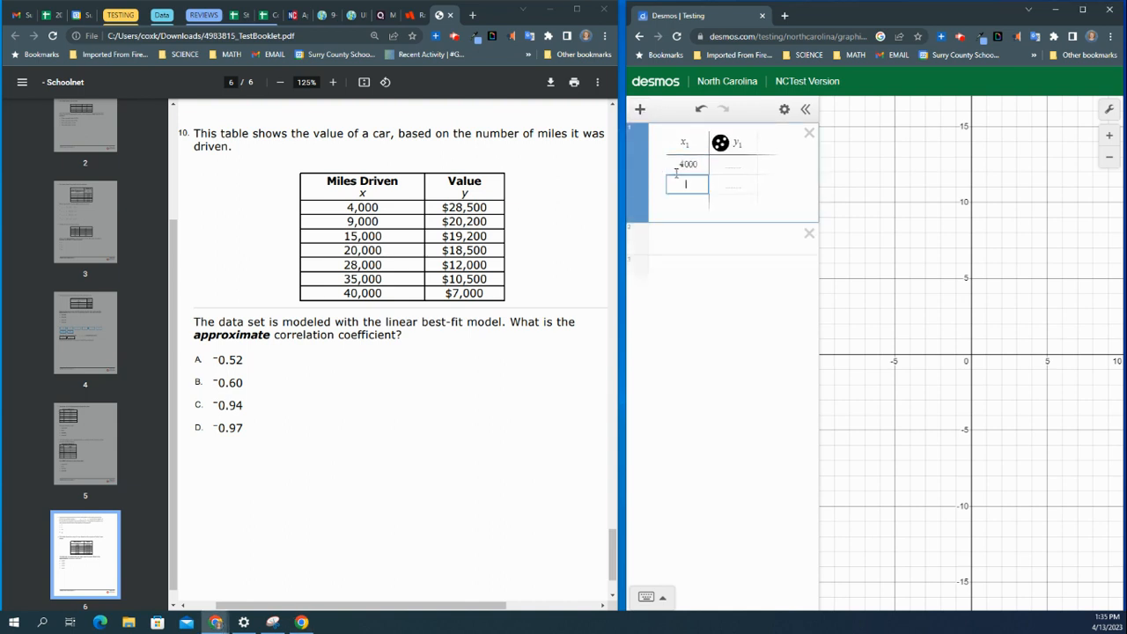
pyautogui.write('9000')
pyautogui.press('Return')
pyautogui.write('15000')
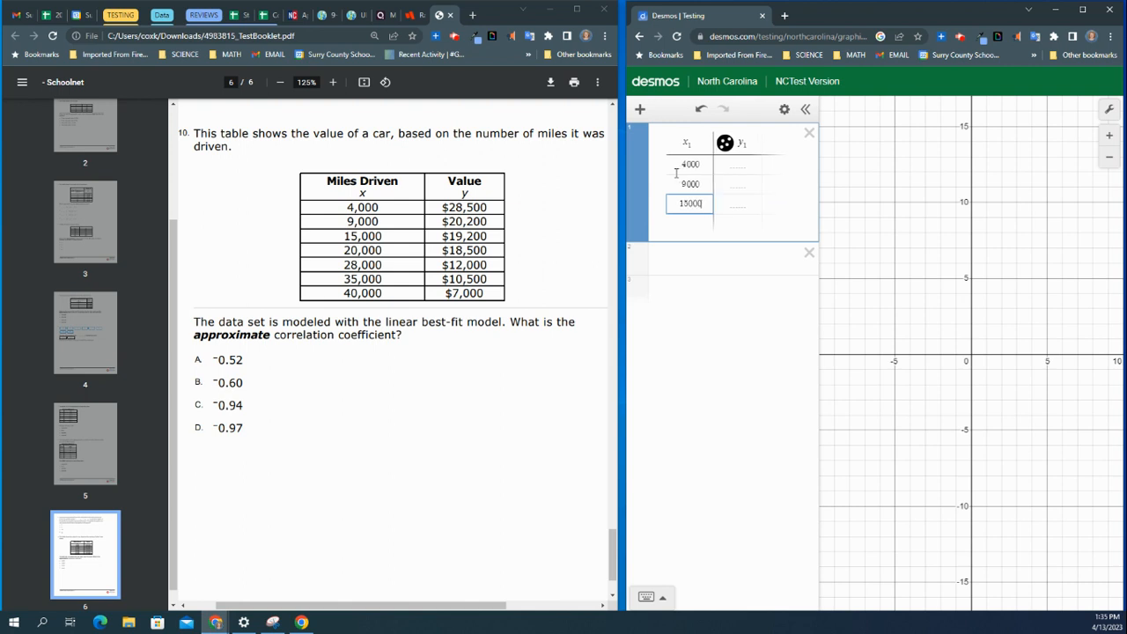
pyautogui.press('Return')
pyautogui.write('20000')
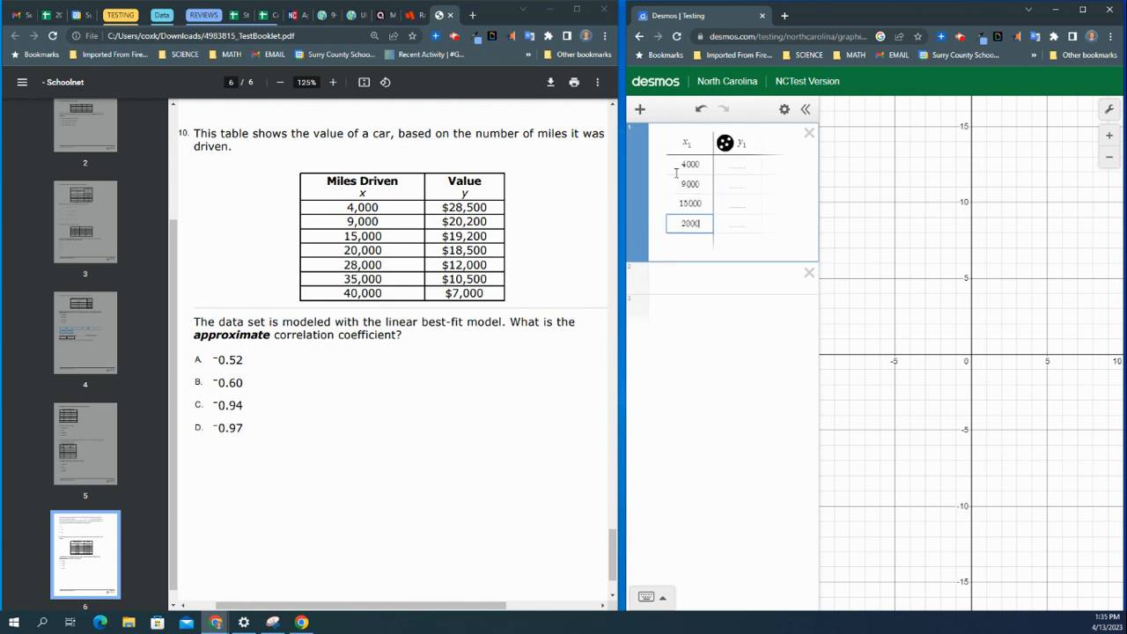
pyautogui.press('Return')
pyautogui.write('28000')
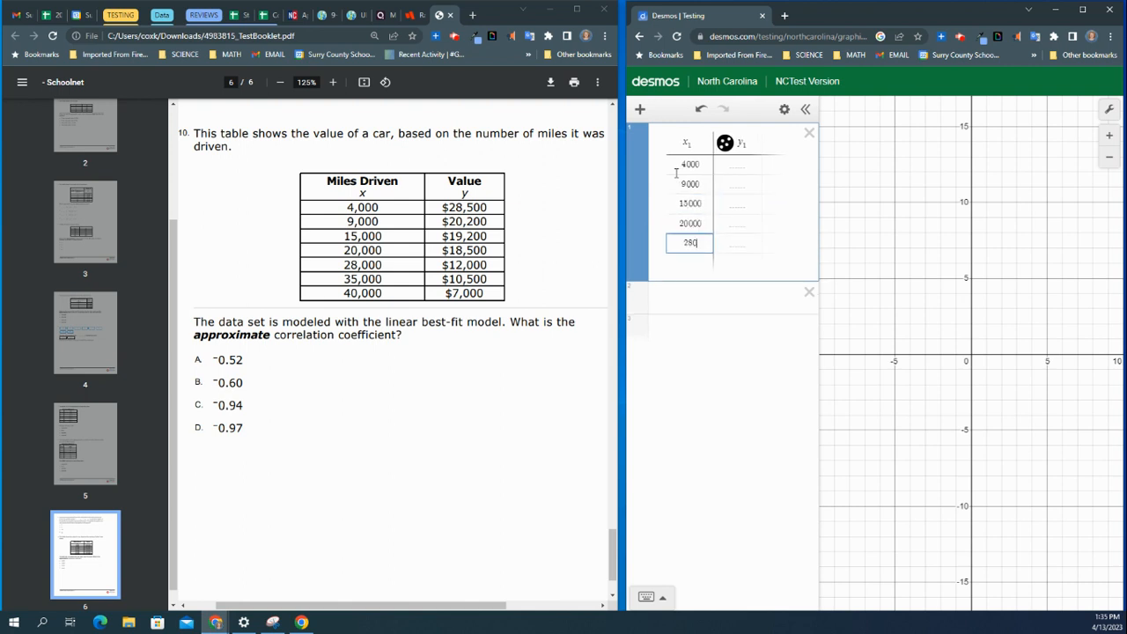
pyautogui.press('Return')
pyautogui.write('35000')
pyautogui.press('Return')
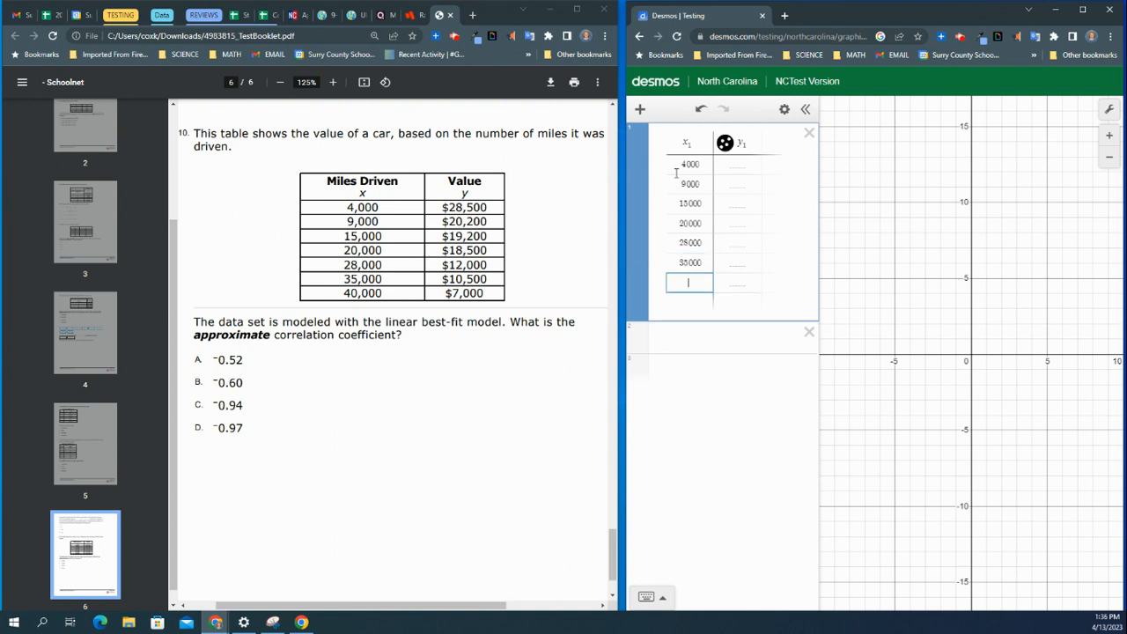
pyautogui.write('40000')
# Step: Enter the car values 28500, 20200, 19200, 18500, 12000, 10500, 7000 in the y1 column
pyautogui.click(732, 166)
pyautogui.write('2')
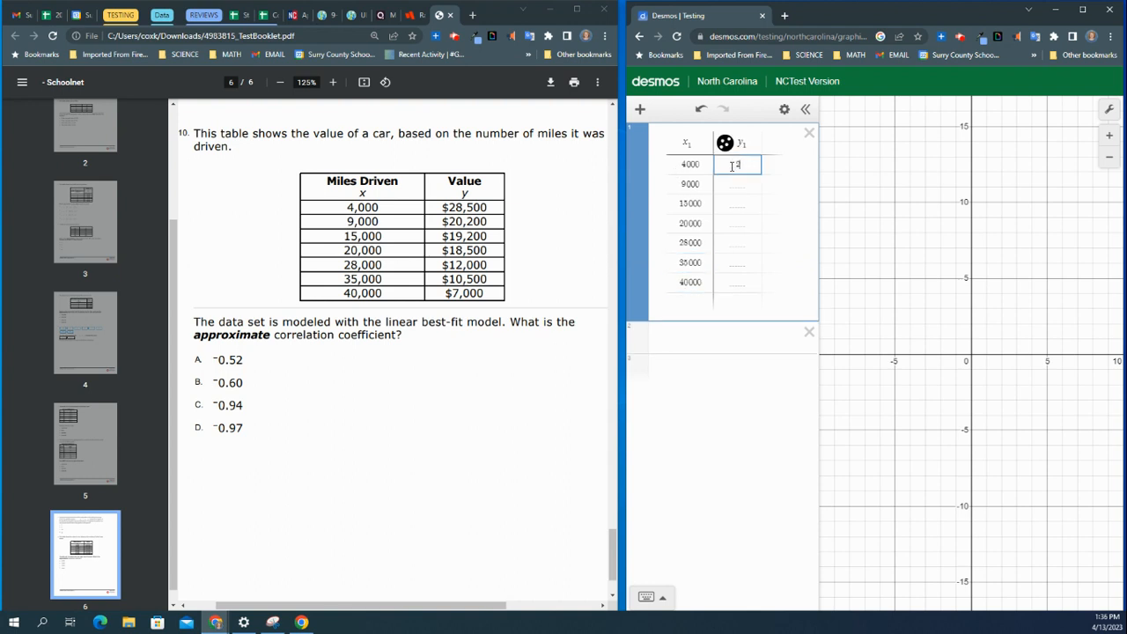
pyautogui.write('8500')
pyautogui.press('Return')
pyautogui.write('20200')
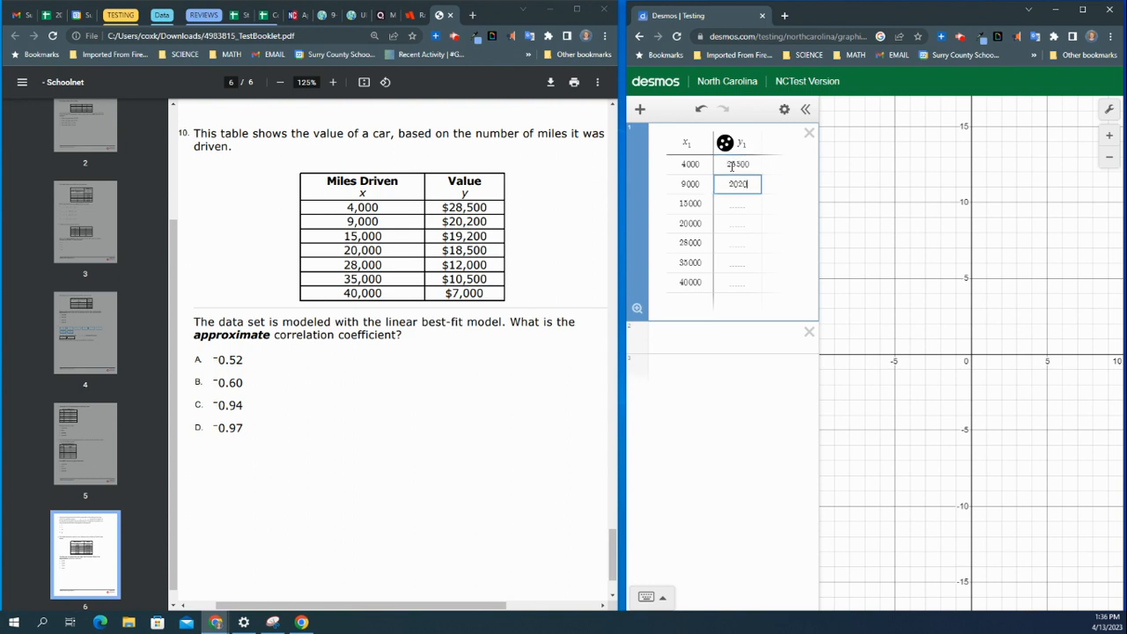
pyautogui.press('Return')
pyautogui.write('19200')
pyautogui.press('Return')
pyautogui.write('18')
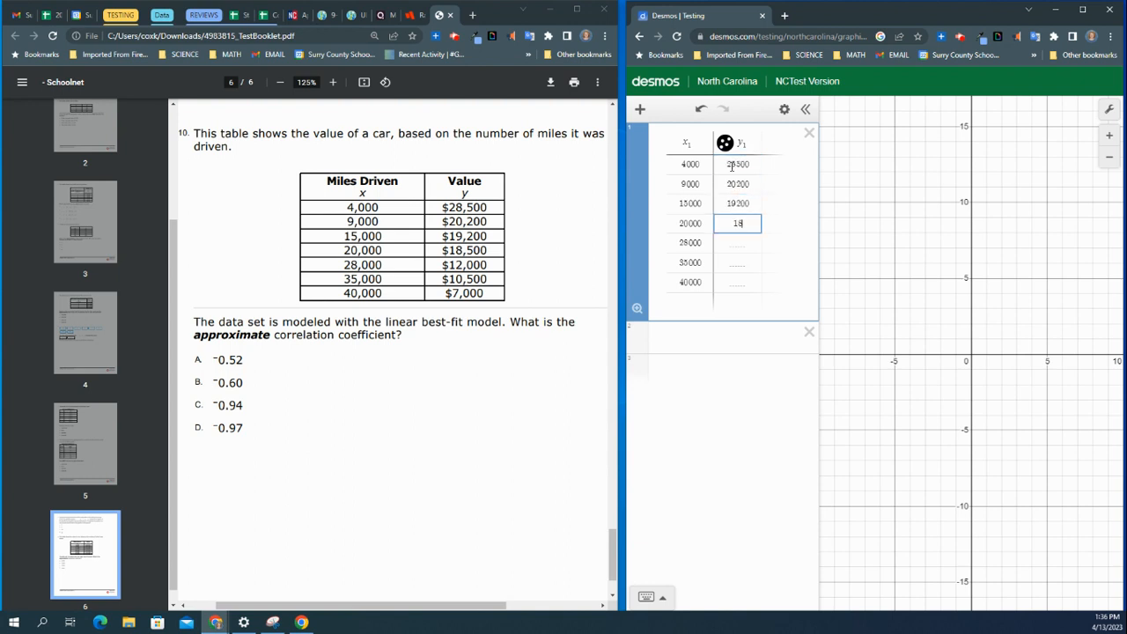
pyautogui.write('500')
pyautogui.press('Return')
pyautogui.write('12000')
pyautogui.press('Return')
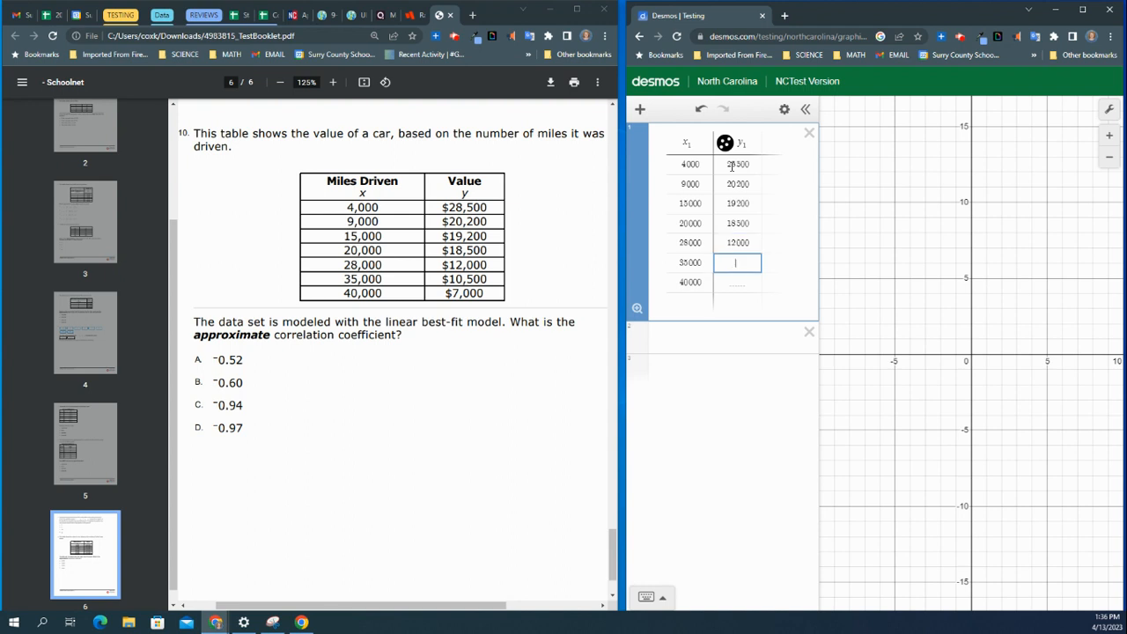
pyautogui.write('10500')
pyautogui.press('Return')
pyautogui.write('7000')
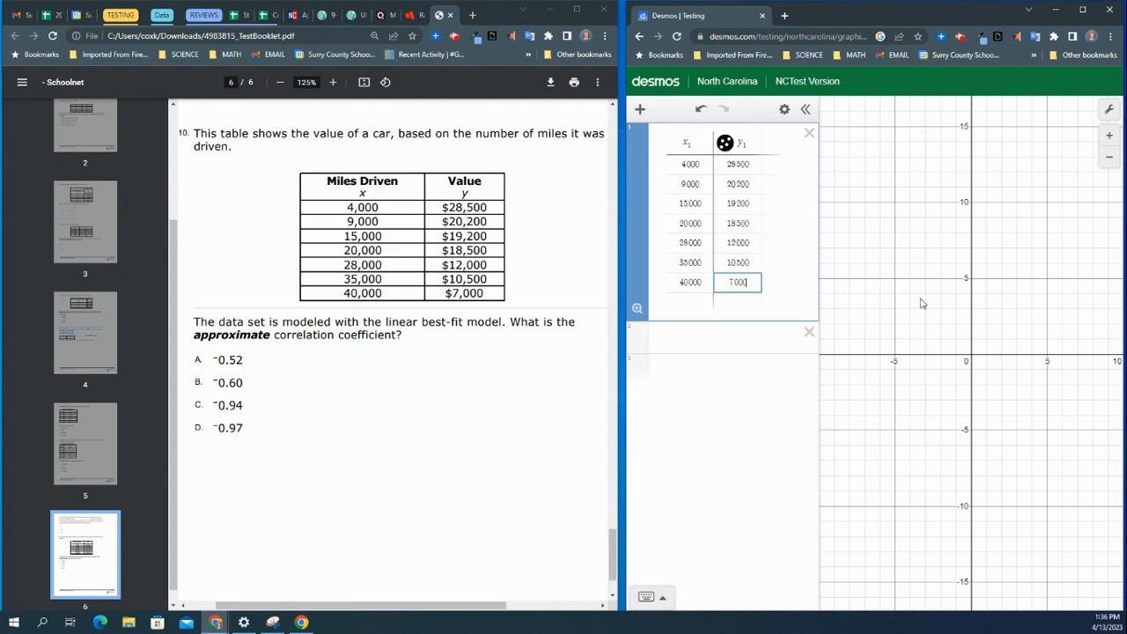
# Step: Zoom out and pan the graph to examine all the plotted data points
pyautogui.moveTo(944, 170); pyautogui.dragTo(875, 126)
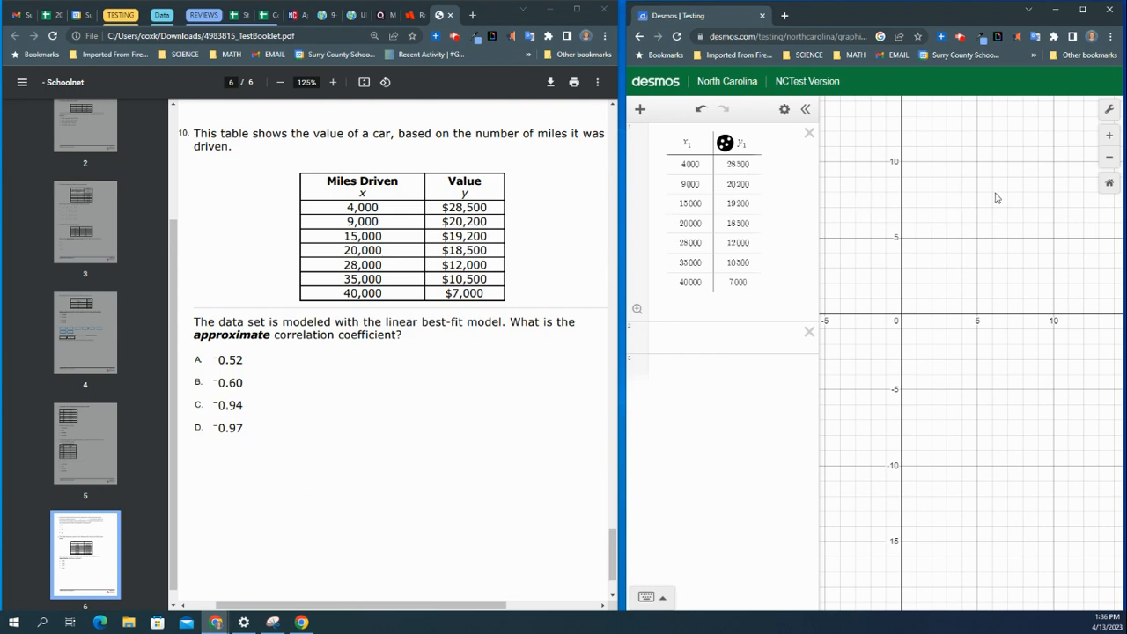
pyautogui.click(1110, 161)
pyautogui.click(1111, 161)
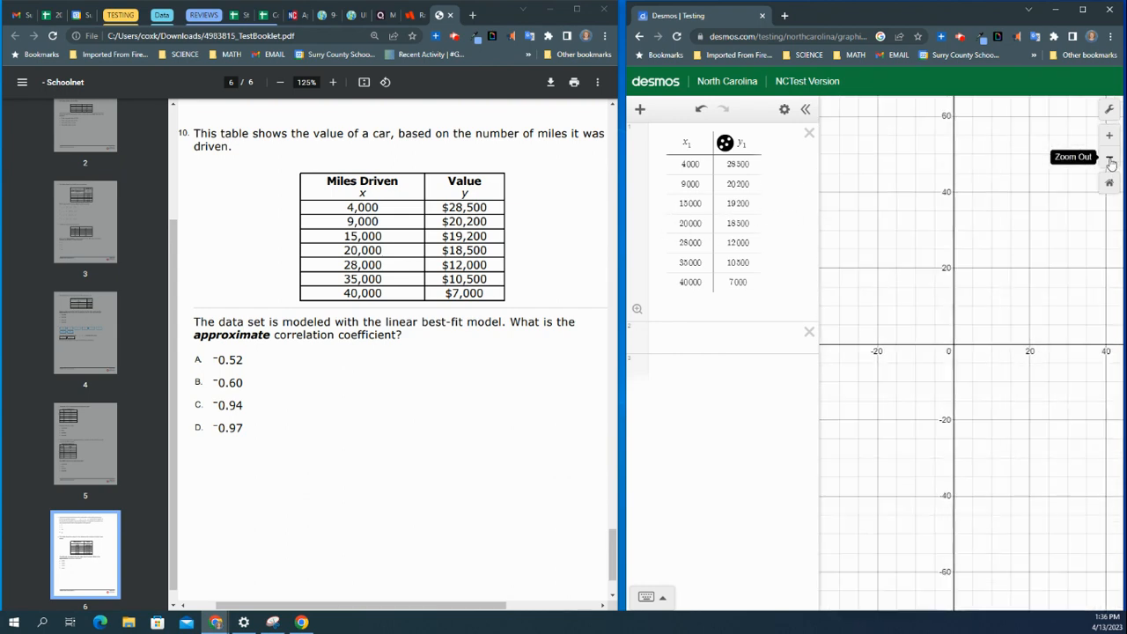
pyautogui.click(1110, 161)
pyautogui.click(1110, 161)
pyautogui.click(1110, 161)
pyautogui.click(1110, 161)
pyautogui.click(1111, 161)
pyautogui.click(1111, 161)
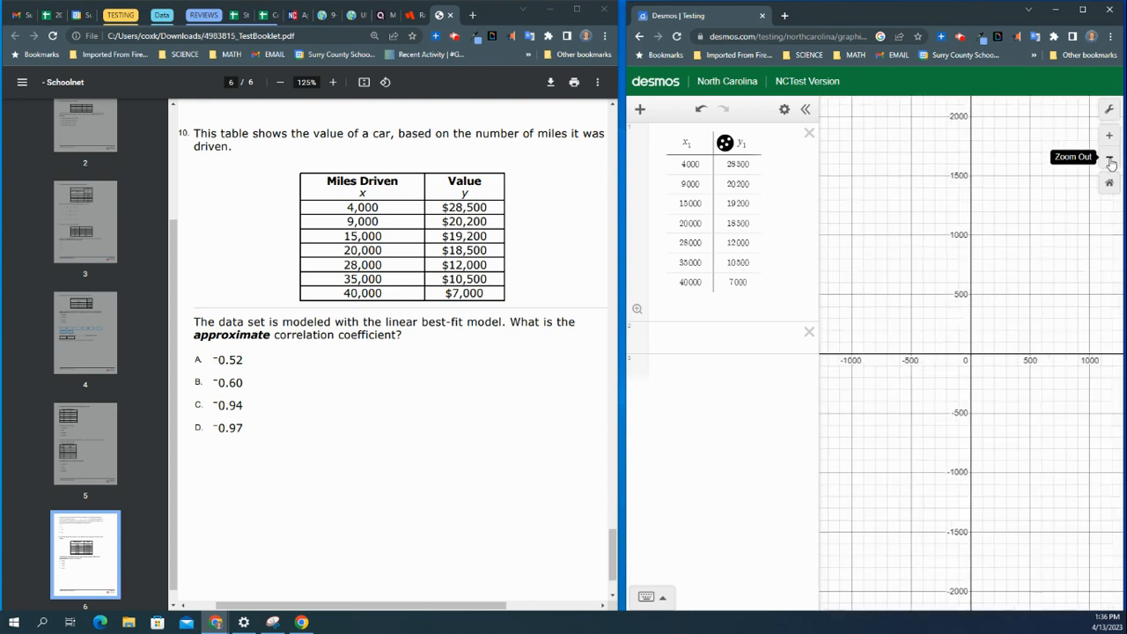
pyautogui.click(1110, 161)
pyautogui.click(1110, 161)
pyautogui.click(1111, 161)
pyautogui.click(1110, 161)
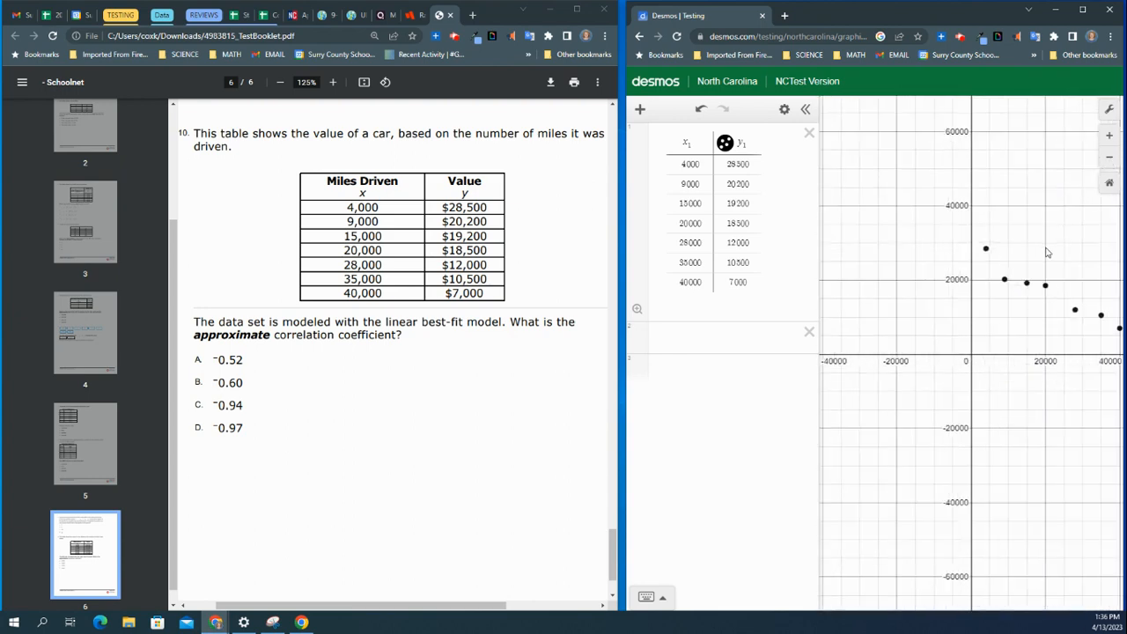
pyautogui.moveTo(1048, 253); pyautogui.dragTo(952, 233)
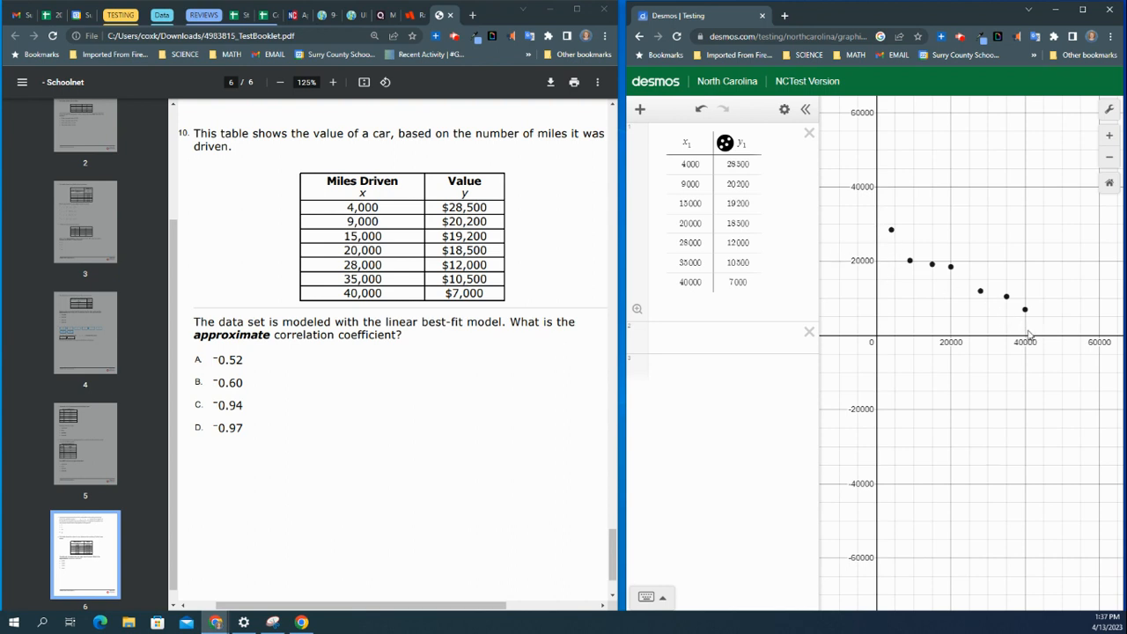
# Step: Fit the linear regression y1 ~ mx1 + b to the table in a new expression, then delete that expression
pyautogui.click(711, 340)
pyautogui.write('y1~')
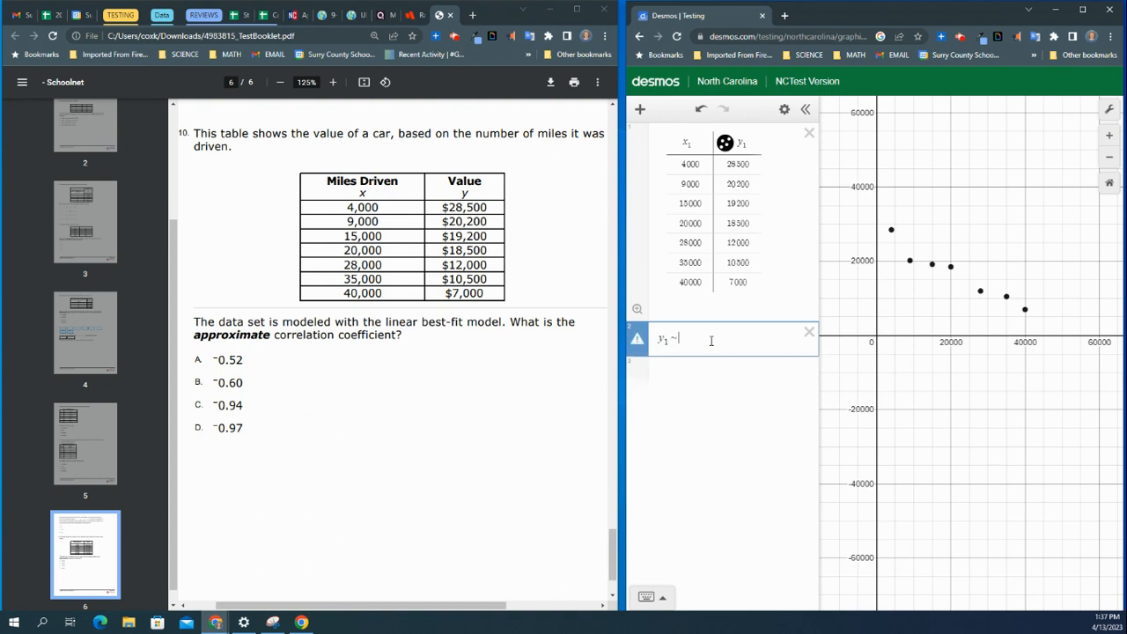
pyautogui.write('mx1')
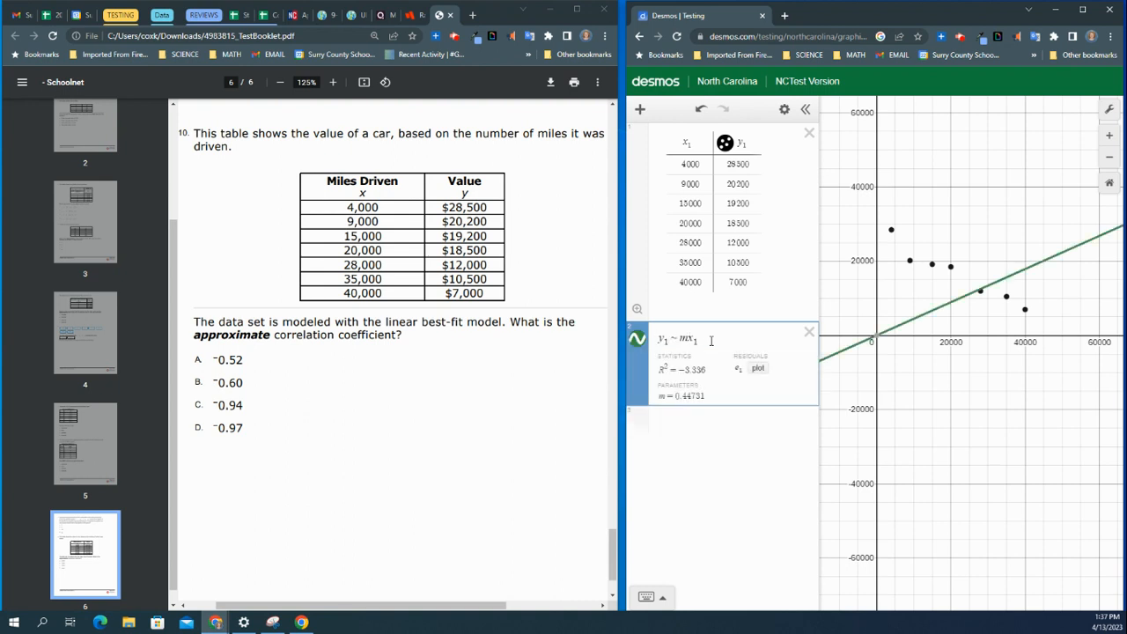
pyautogui.write('+b')
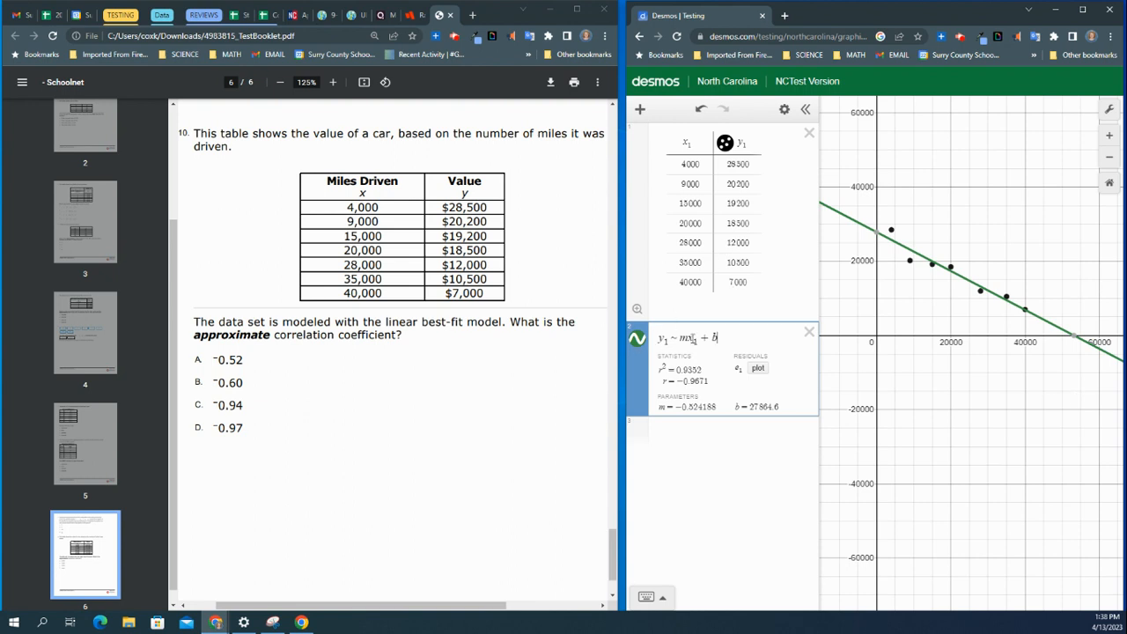
pyautogui.click(809, 333)
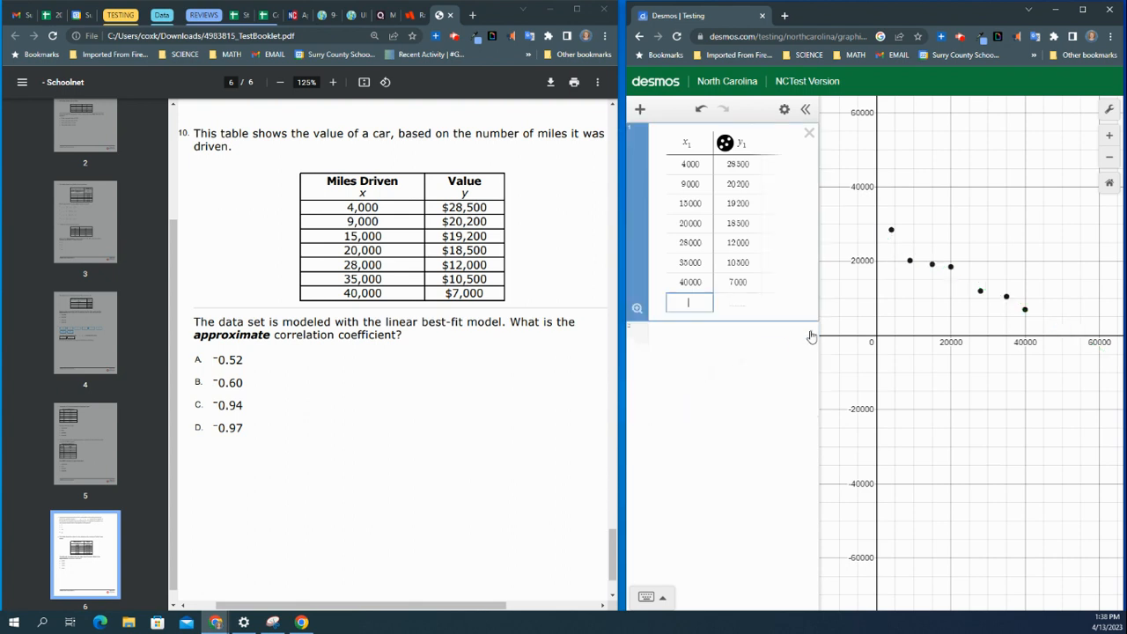
# Step: Compute the correlation coefficient by entering corr(x1,y1) in a new expression
pyautogui.click(710, 342)
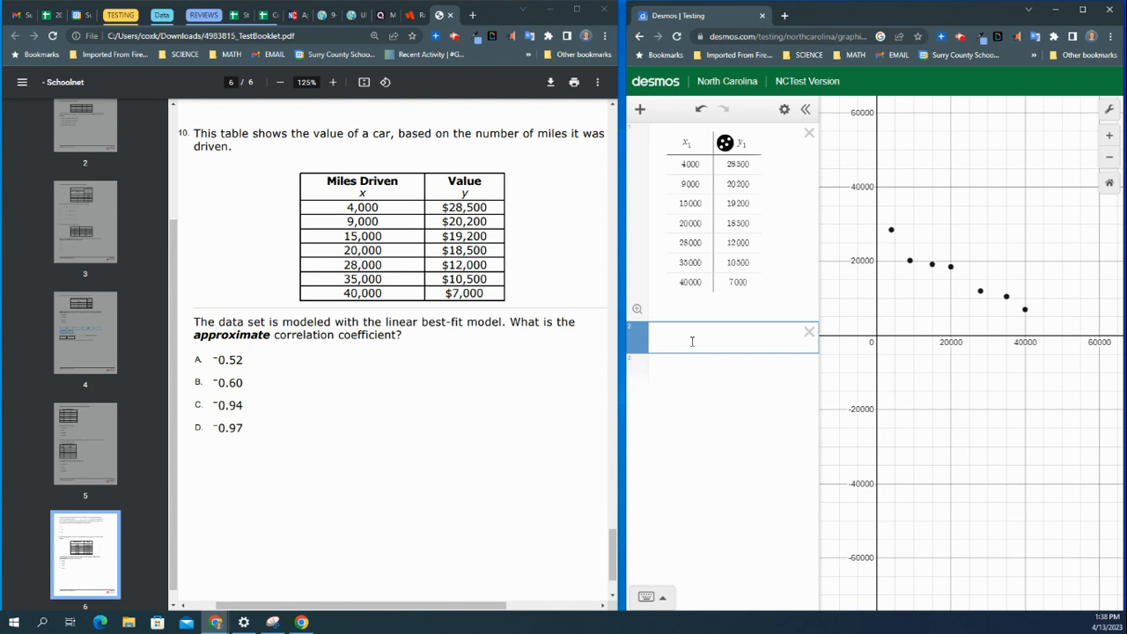
pyautogui.write('co')
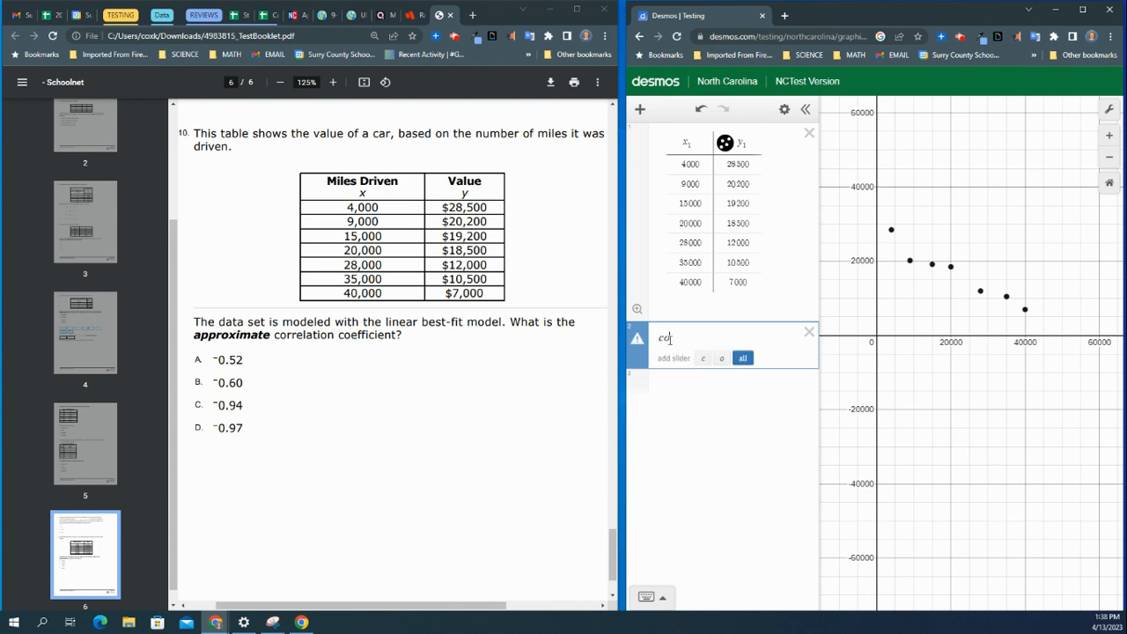
pyautogui.write('rr')
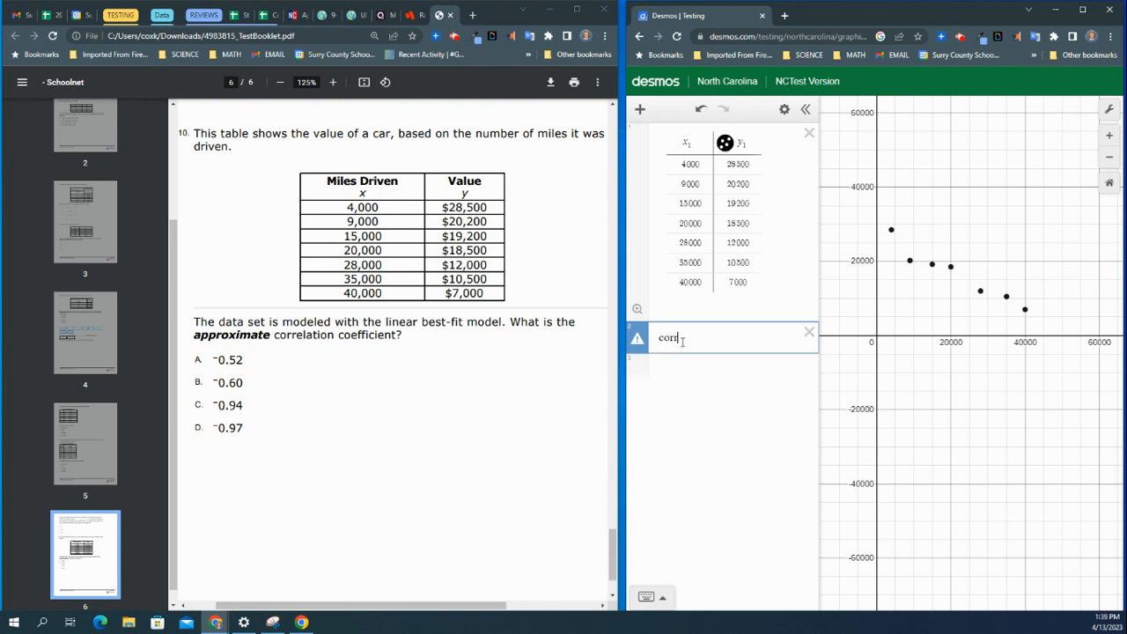
pyautogui.write('(x')
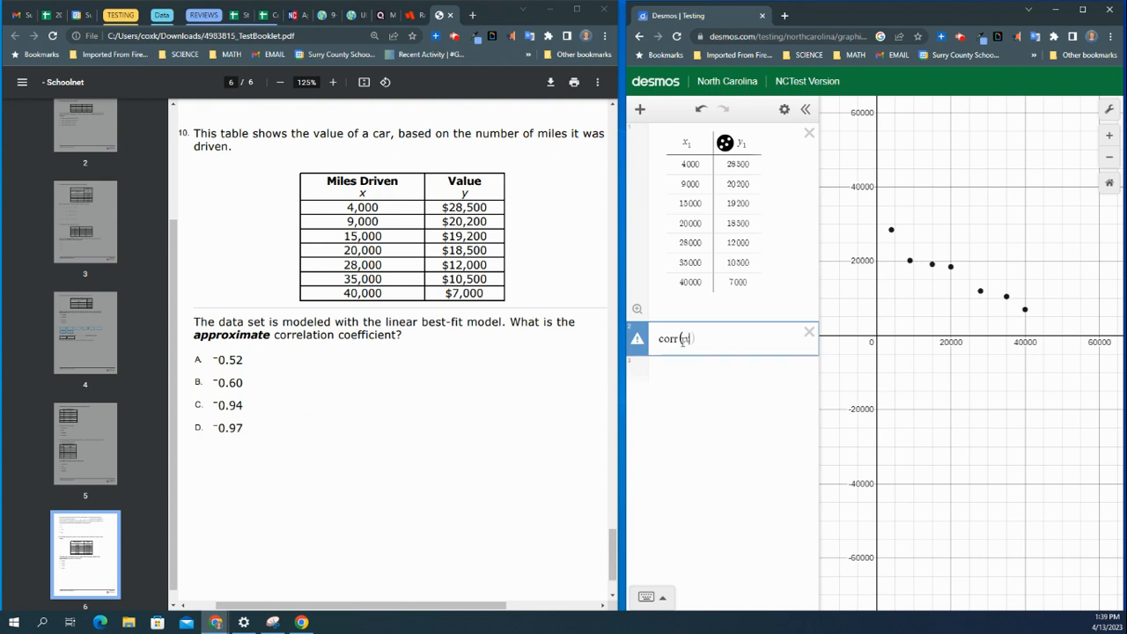
pyautogui.write('1,y1')
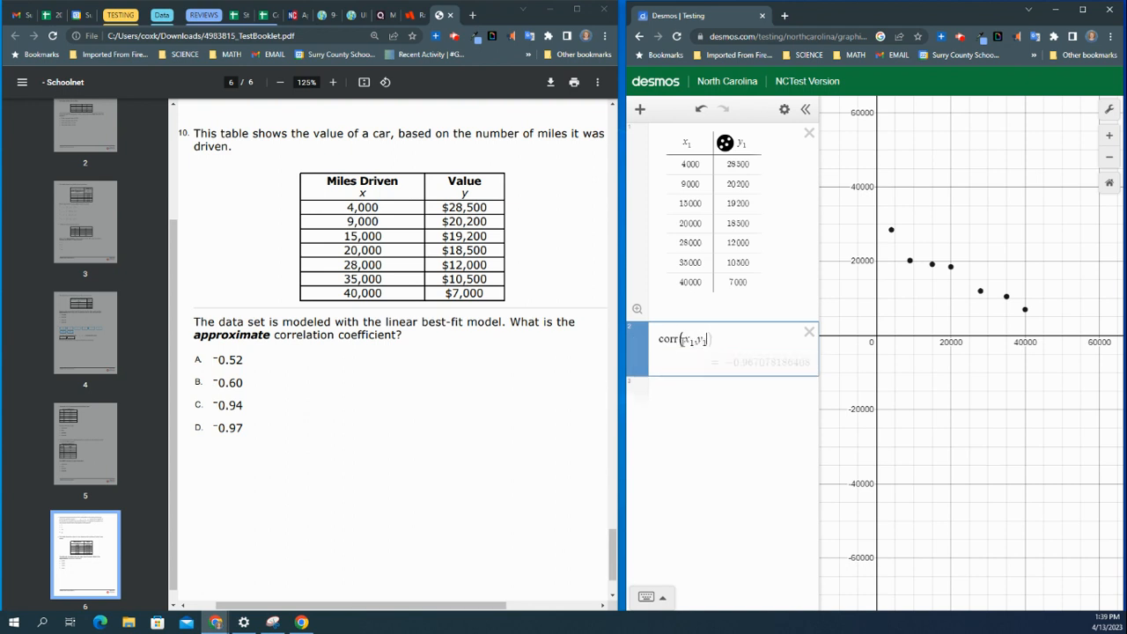